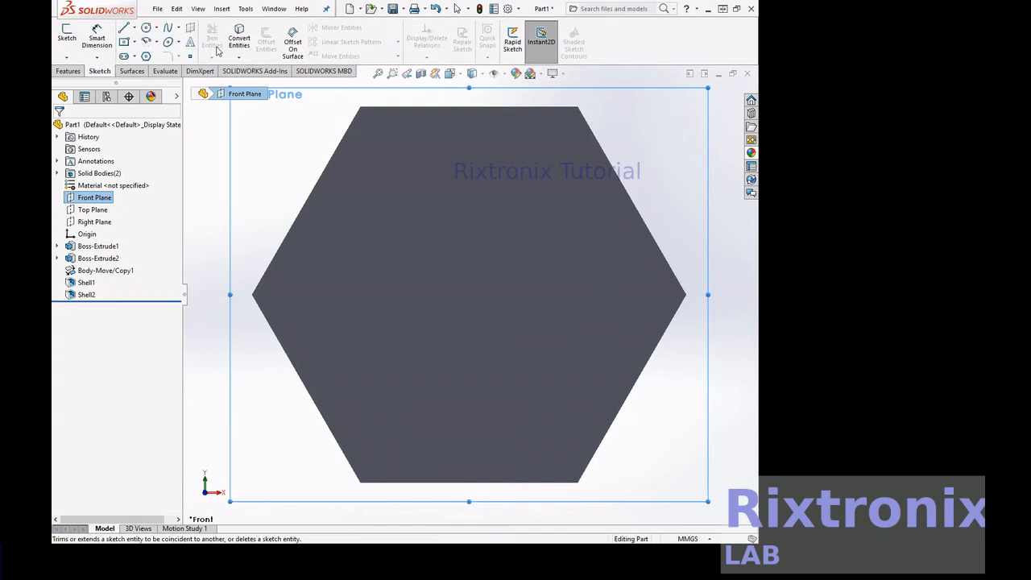
# - Sketch a center rectangle on the Front Plane, centered on the origin, about 11.7 mm wide and 49.8 mm high
pyautogui.click(125, 46)
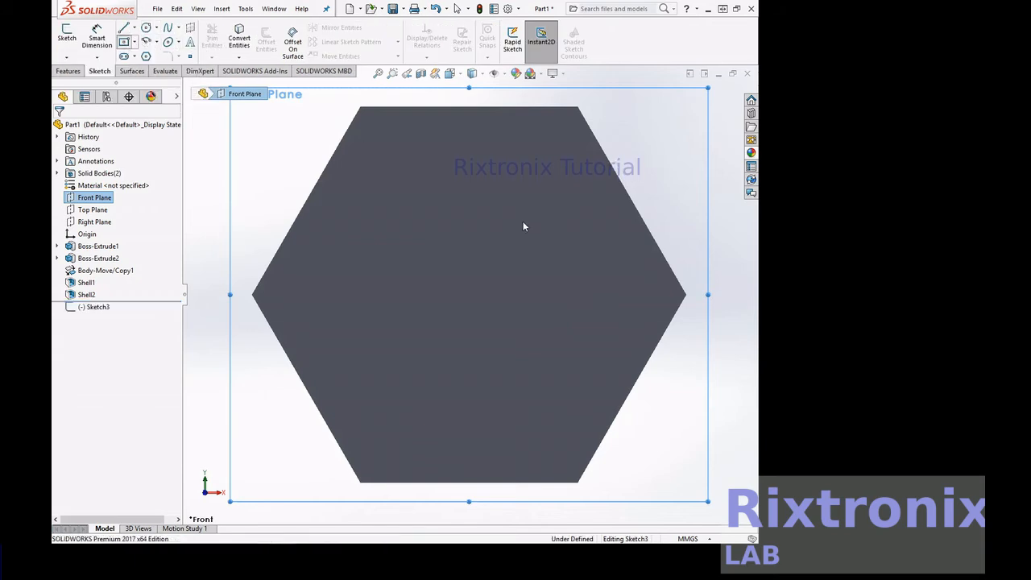
pyautogui.click(448, 232)
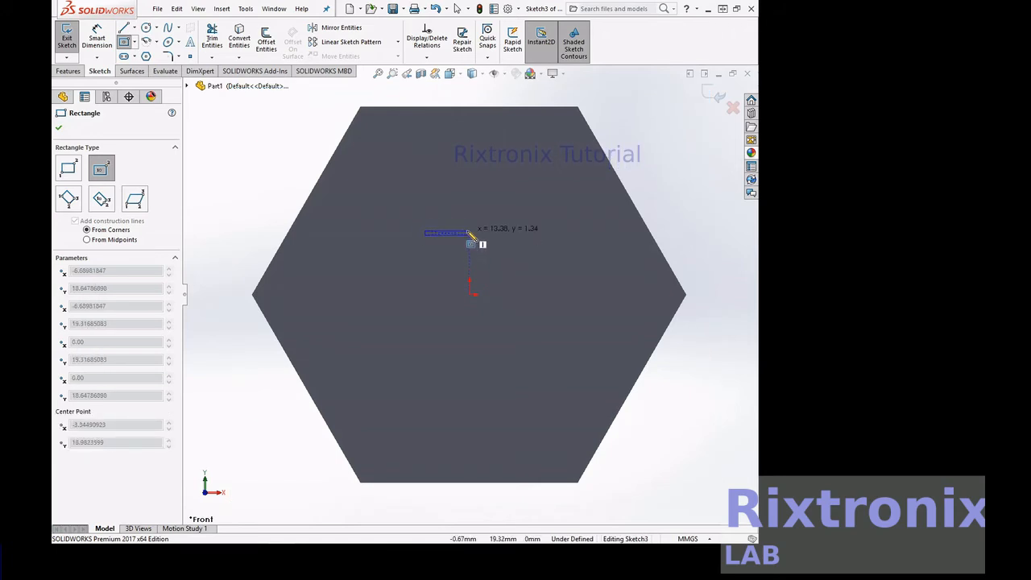
pyautogui.press('Escape')
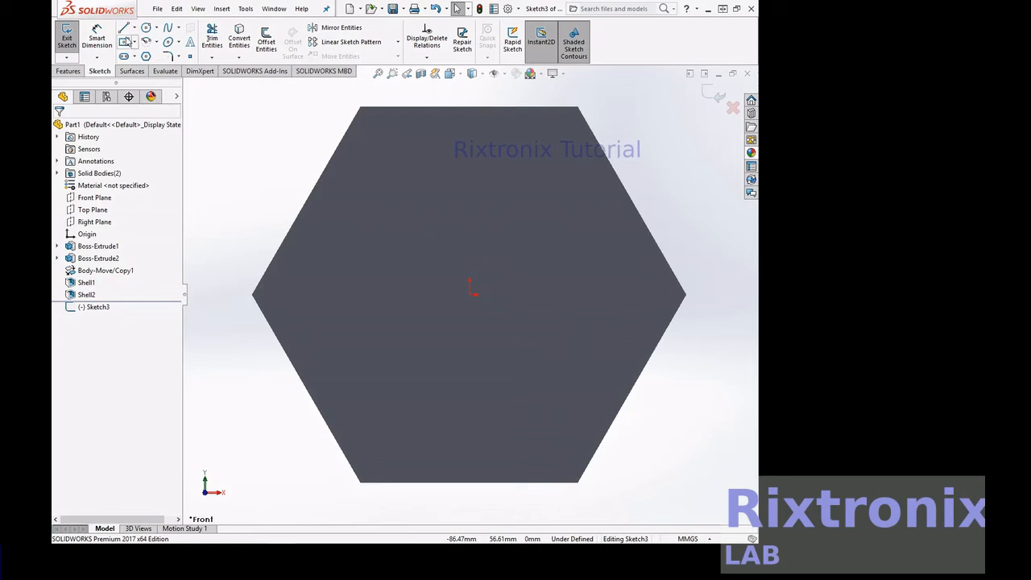
pyautogui.click(125, 42)
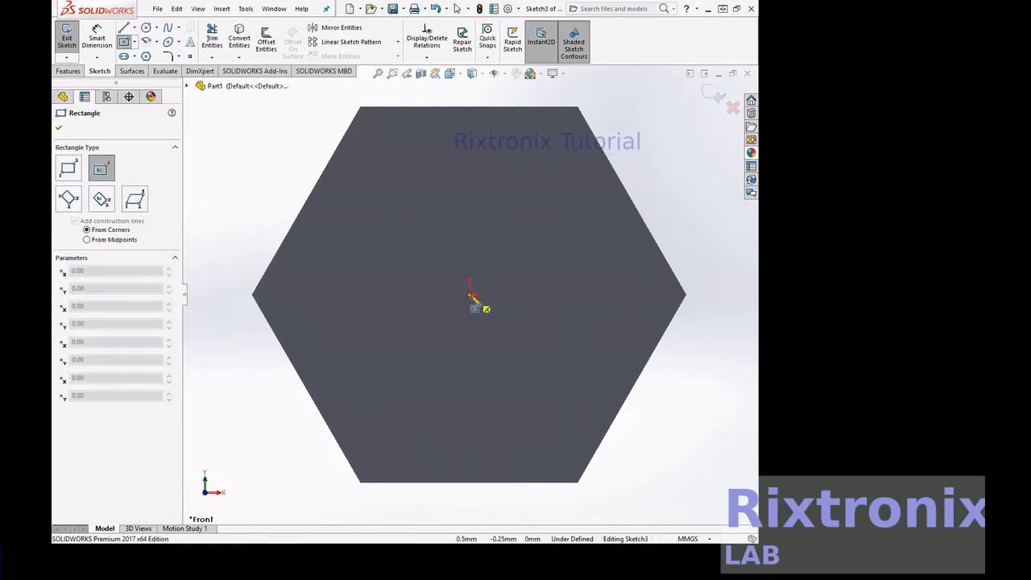
pyautogui.click(471, 296)
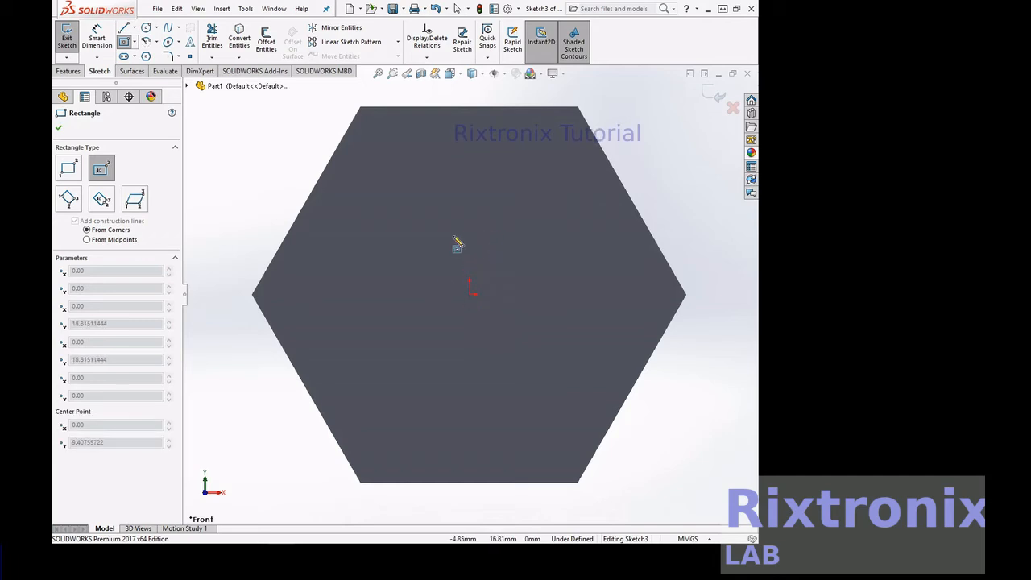
pyautogui.click(449, 236)
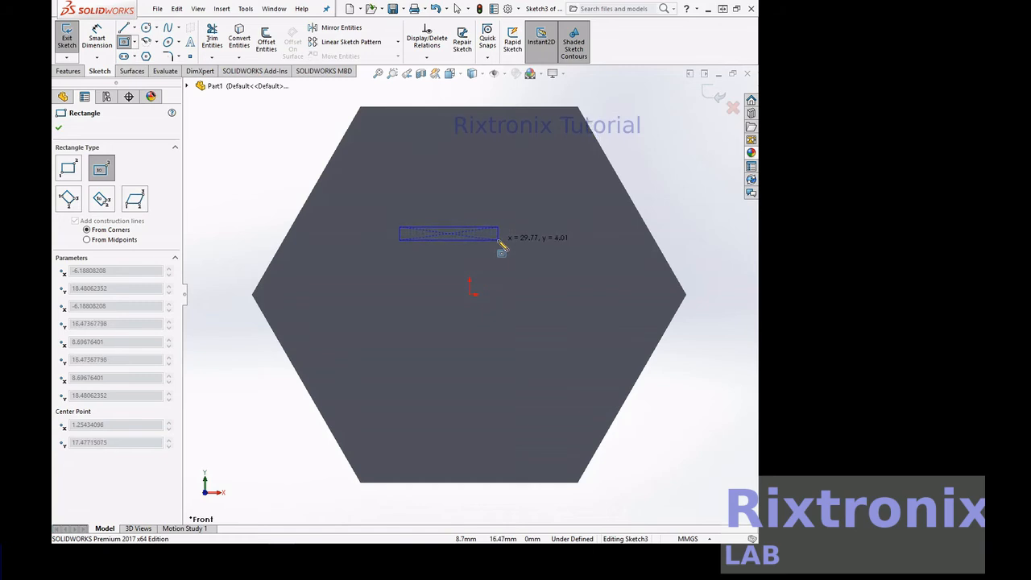
pyautogui.press('Escape')
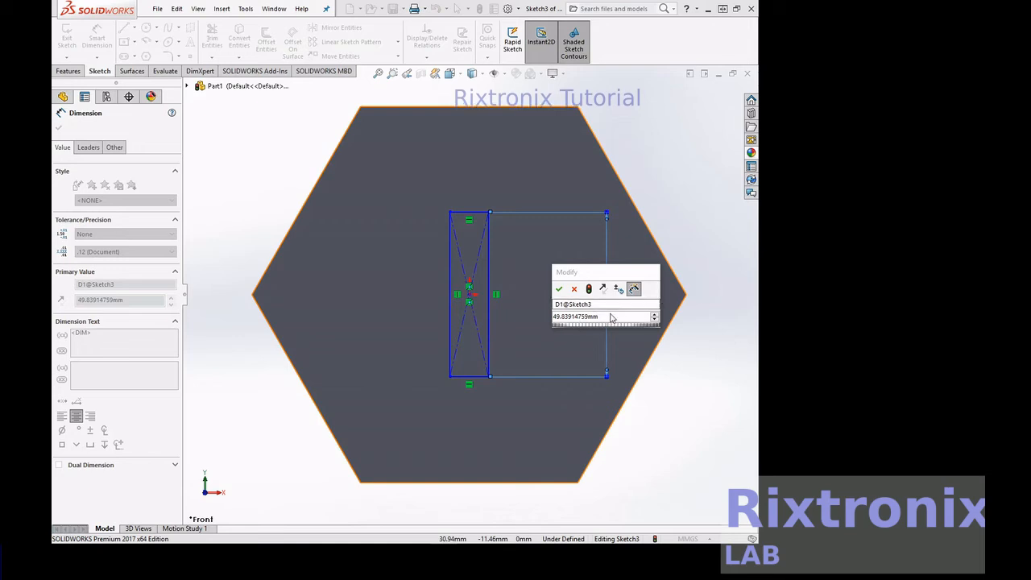
# - Set the rectangle's height to 50 mm and the distance from its upper-left corner to the upper edge's midpoint to 5 mm, finishing the sketch
pyautogui.click(593, 315)
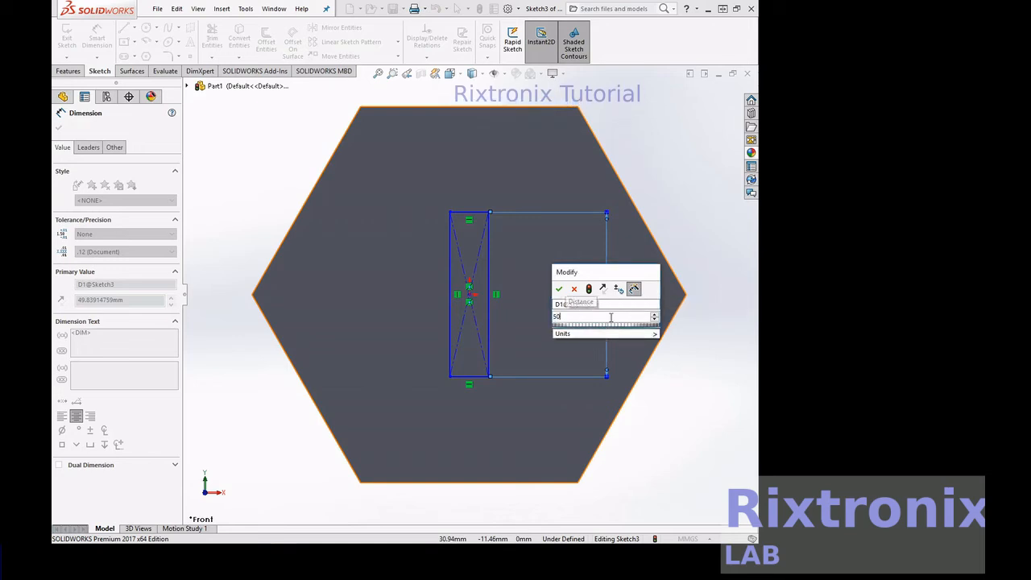
pyautogui.click(559, 288)
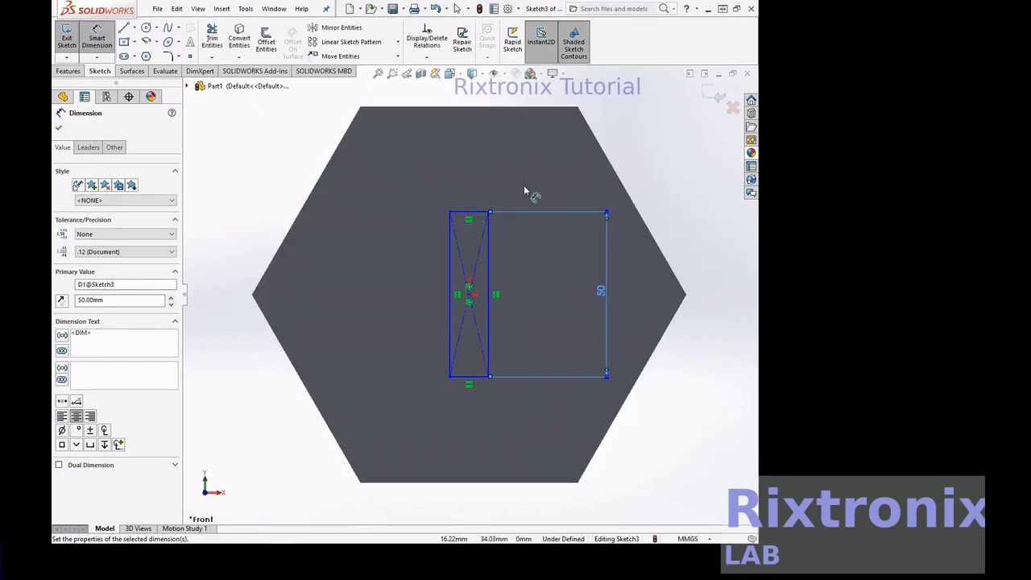
pyautogui.click(470, 214)
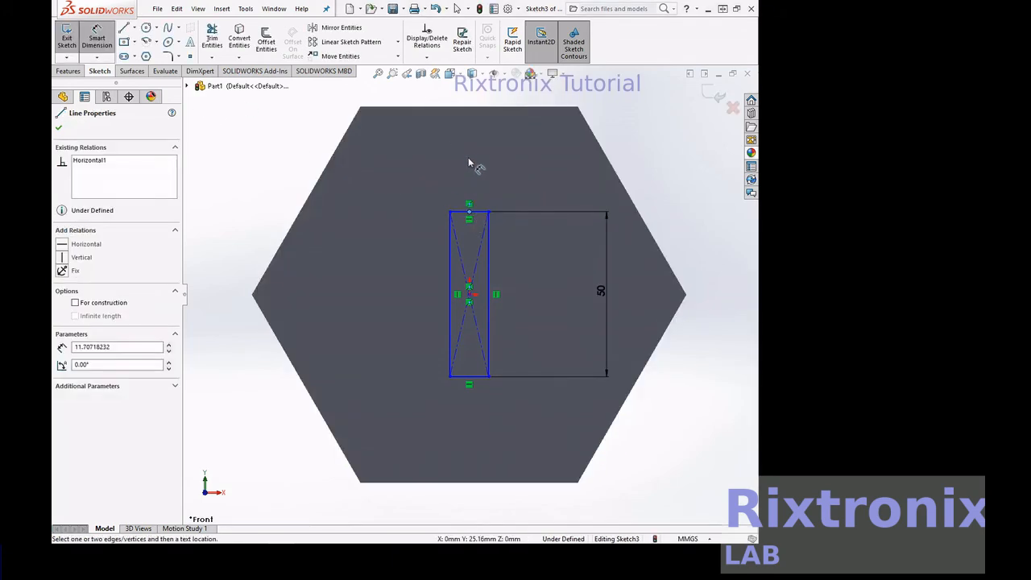
pyautogui.click(96, 49)
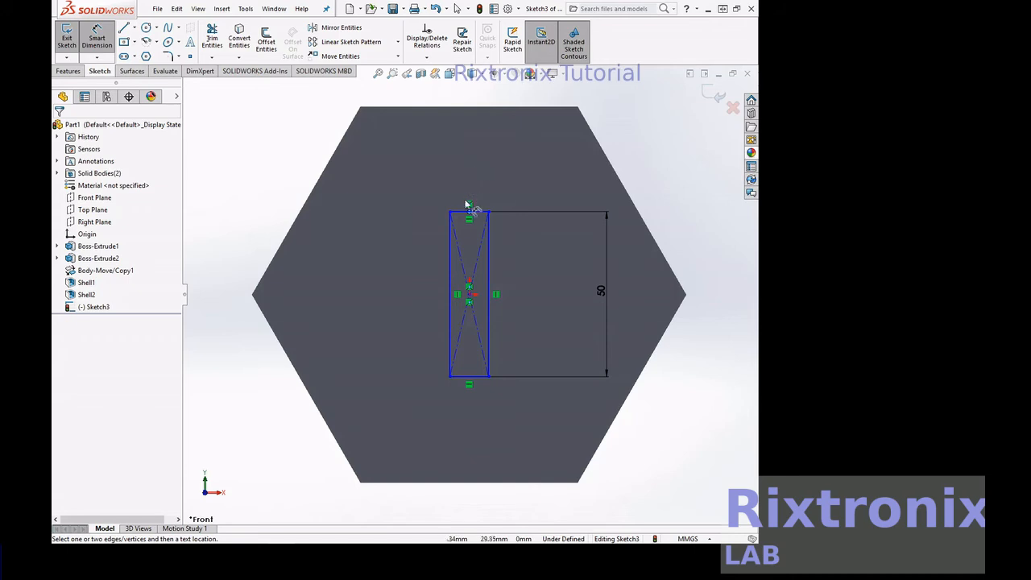
pyautogui.click(450, 212)
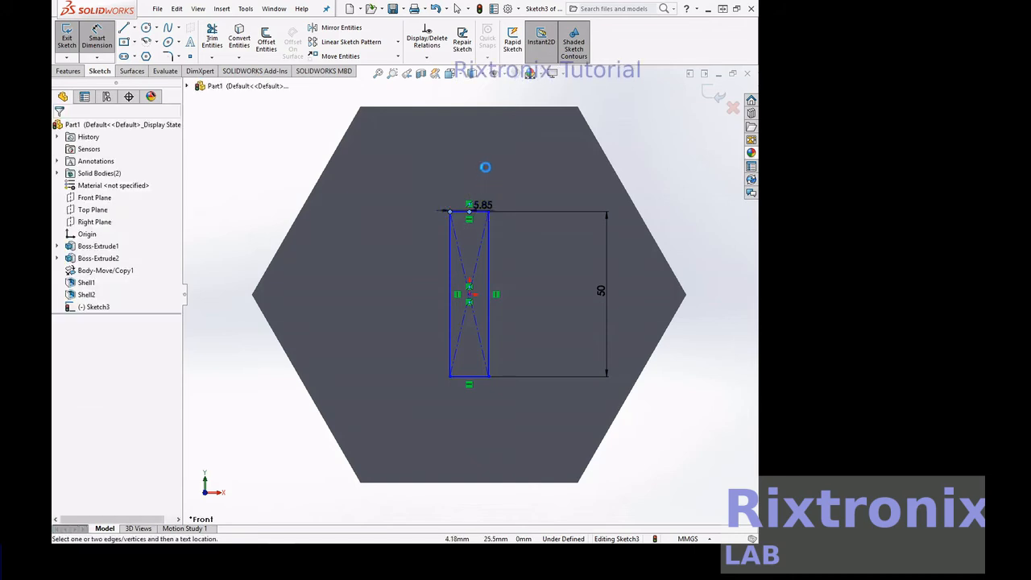
pyautogui.click(483, 137)
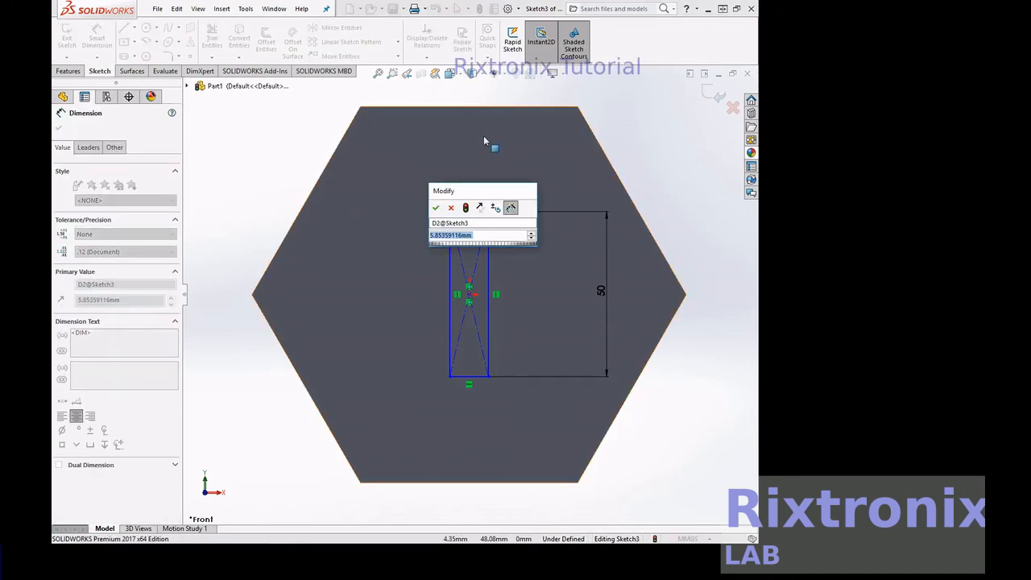
pyautogui.write('5')
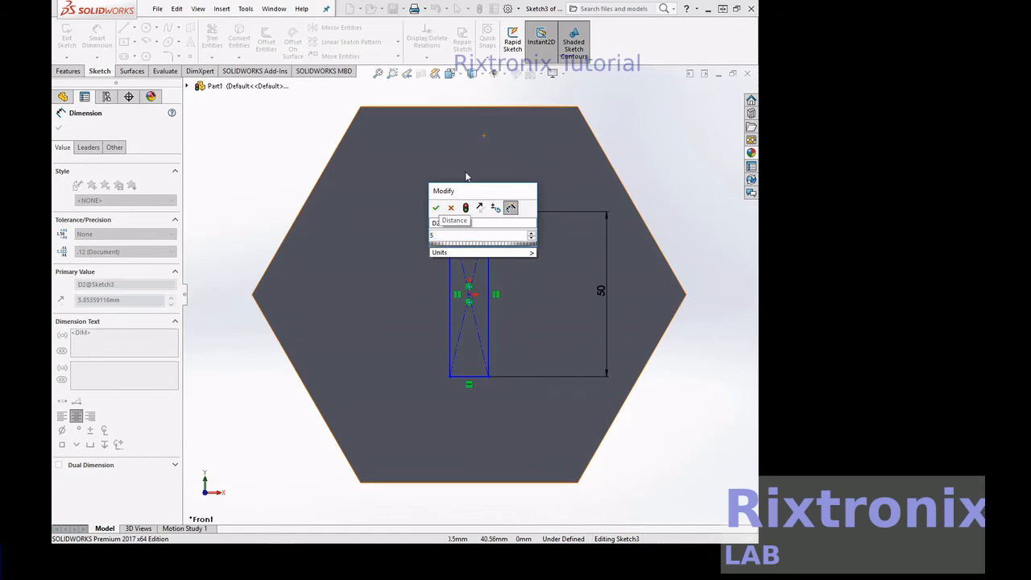
pyautogui.click(436, 212)
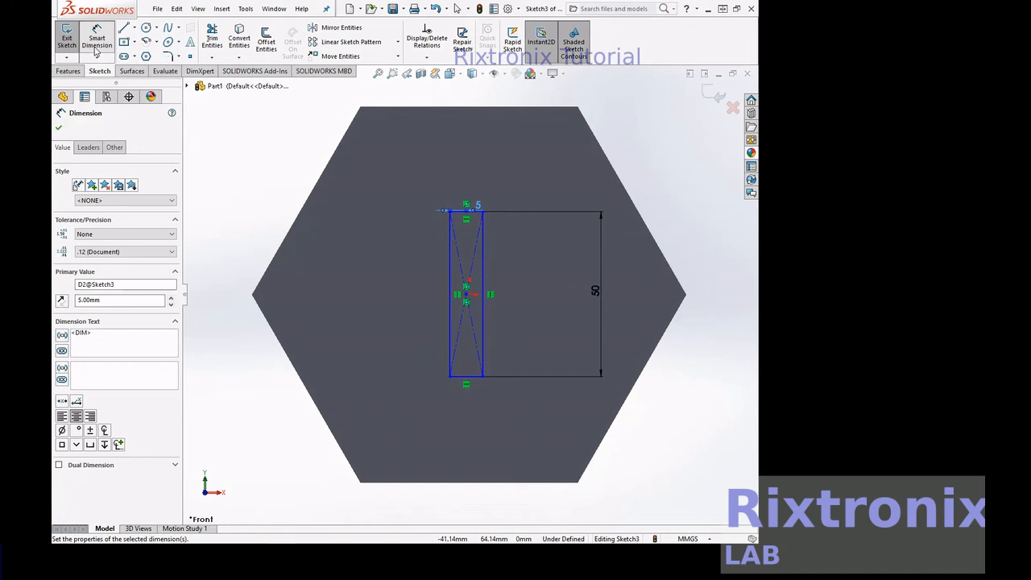
pyautogui.click(84, 47)
pyautogui.click(77, 42)
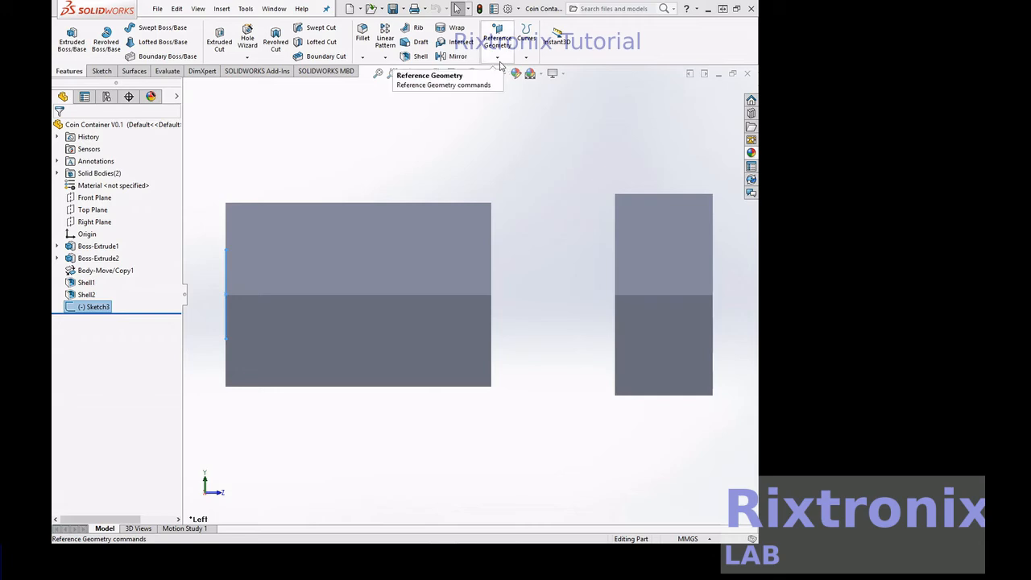
# - Create a reference plane offset 270 mm from the Front Plane, inside the smaller hexagonal body
pyautogui.click(80, 201)
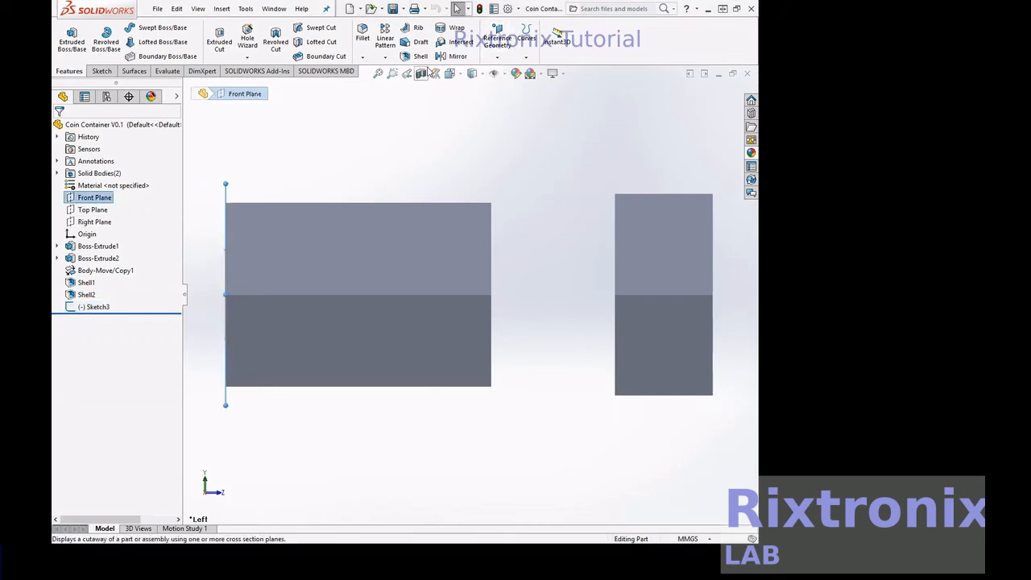
pyautogui.click(497, 57)
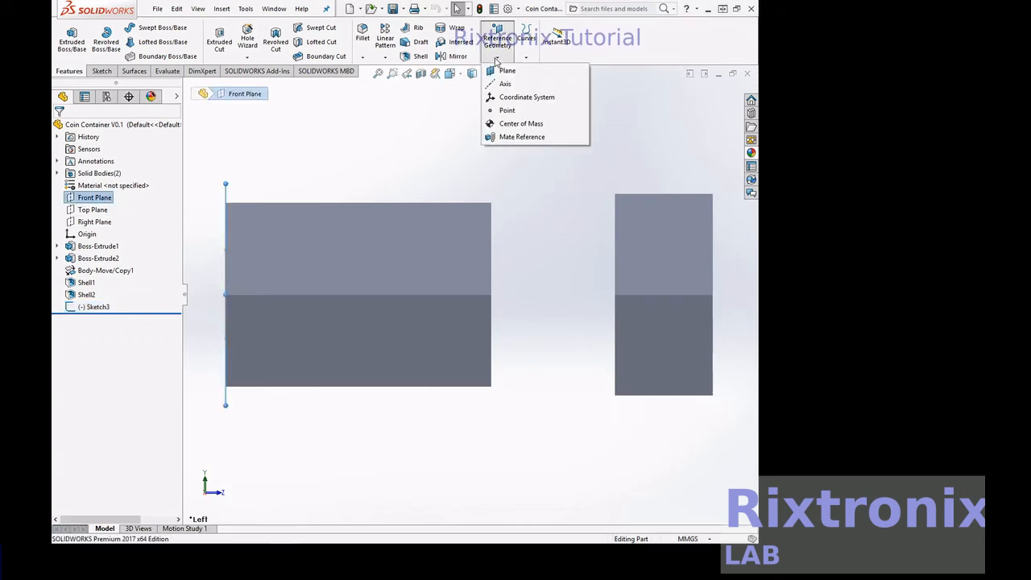
pyautogui.click(504, 84)
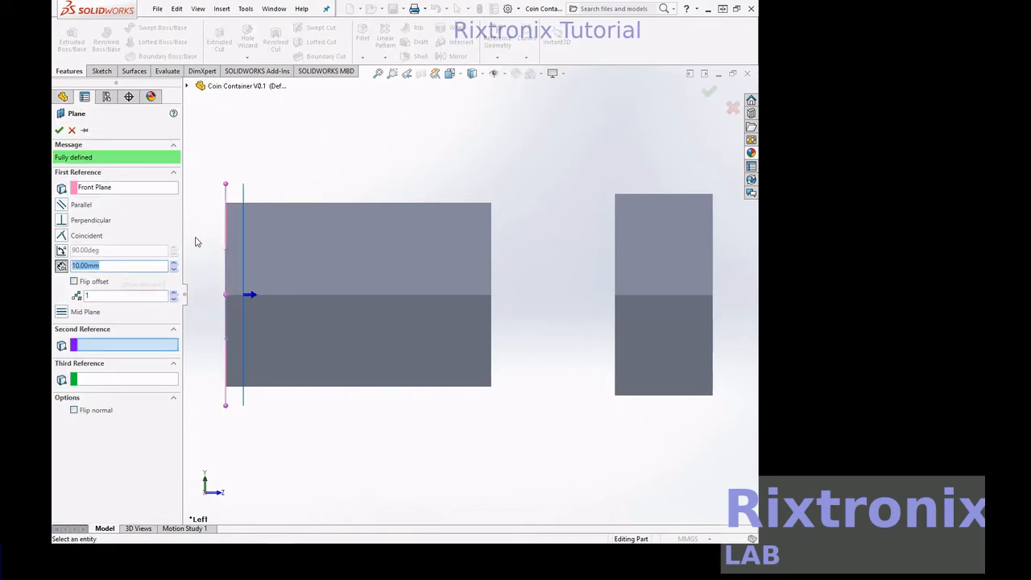
pyautogui.click(73, 281)
pyautogui.click(73, 282)
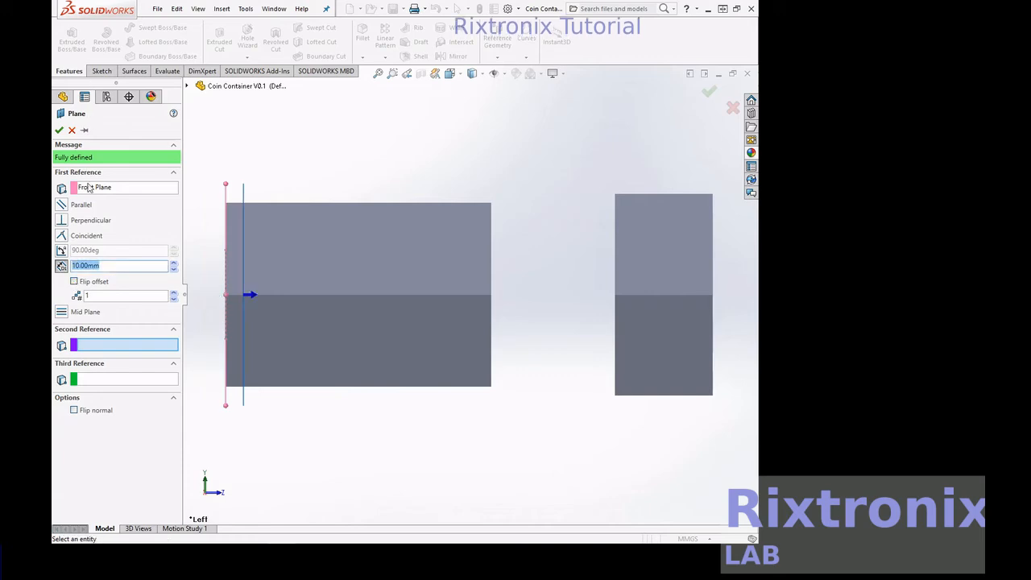
pyautogui.click(80, 264)
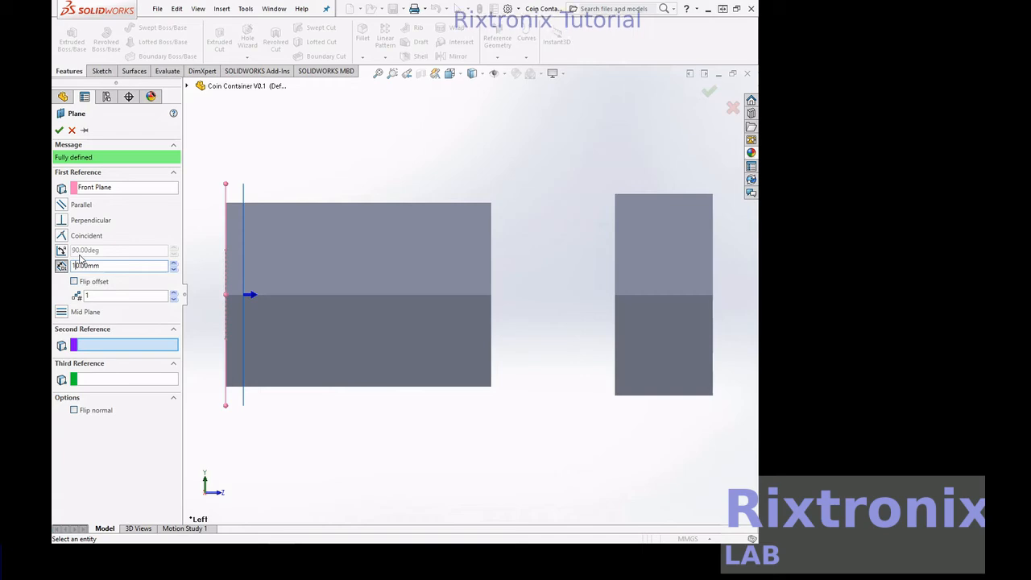
pyautogui.write('5')
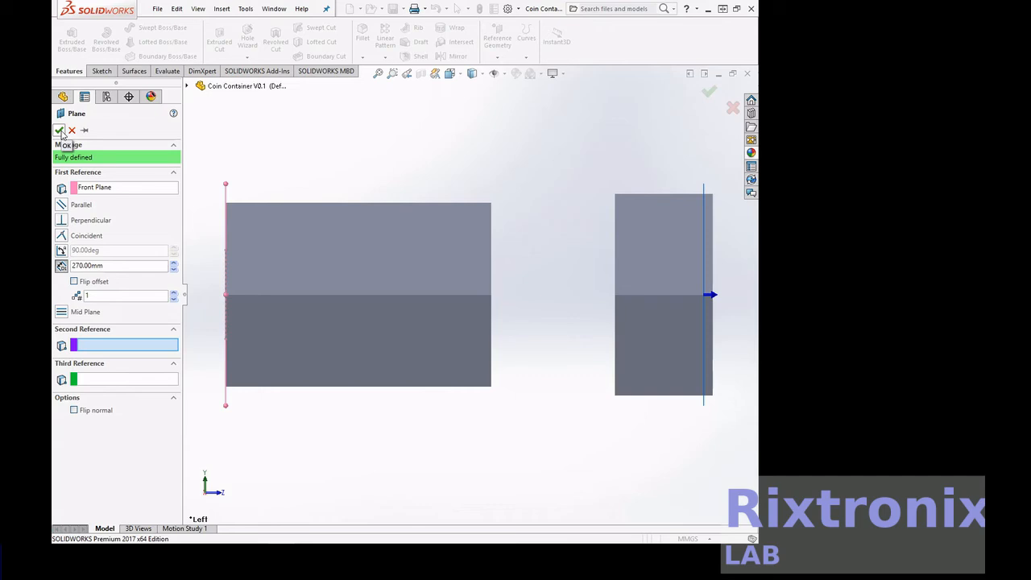
pyautogui.click(59, 130)
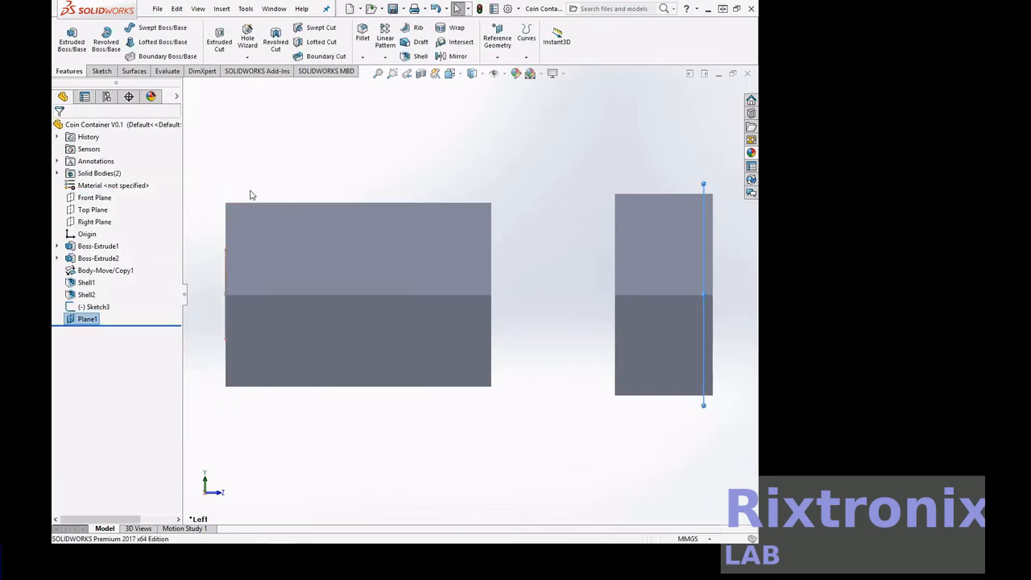
# - Copy the slot rectangle sketch and paste it onto the new offset plane
pyautogui.click(93, 307)
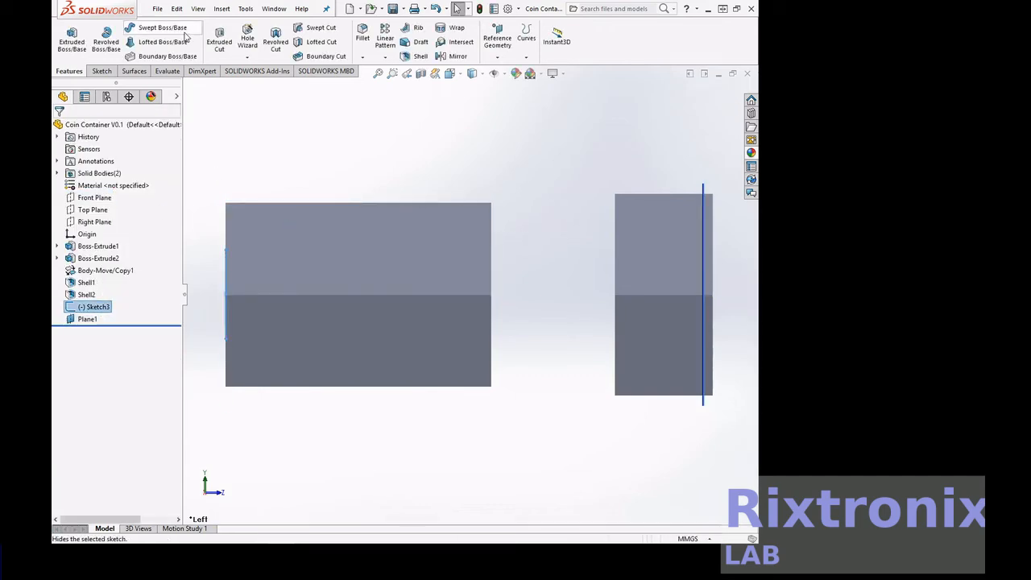
pyautogui.click(176, 9)
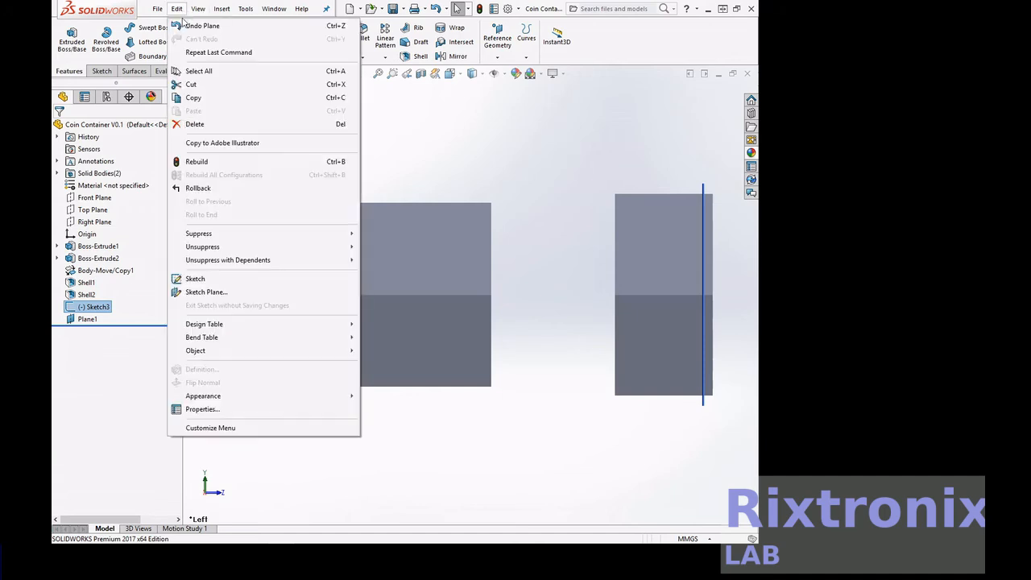
pyautogui.click(192, 99)
pyautogui.click(87, 319)
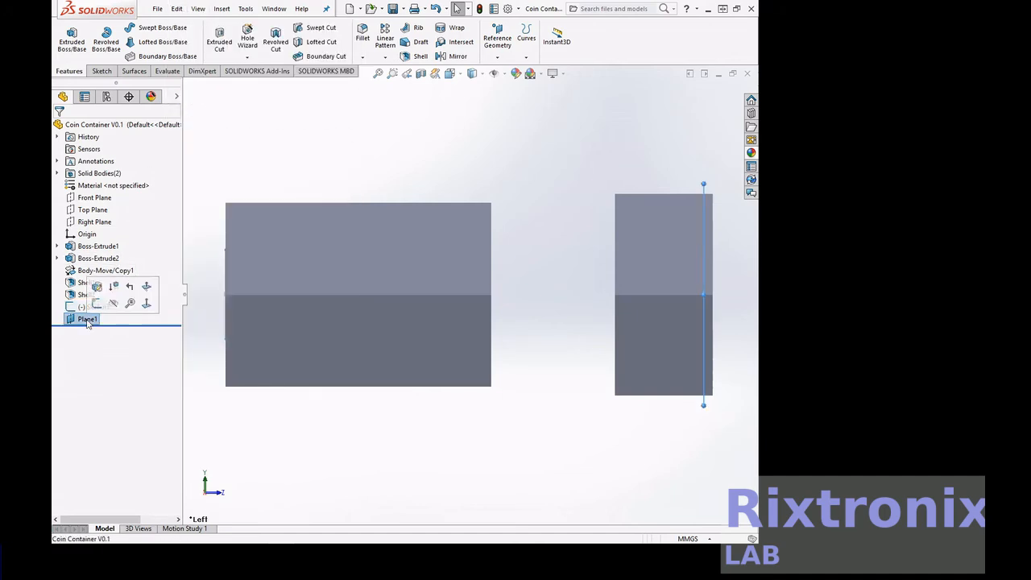
pyautogui.click(177, 8)
pyautogui.click(192, 110)
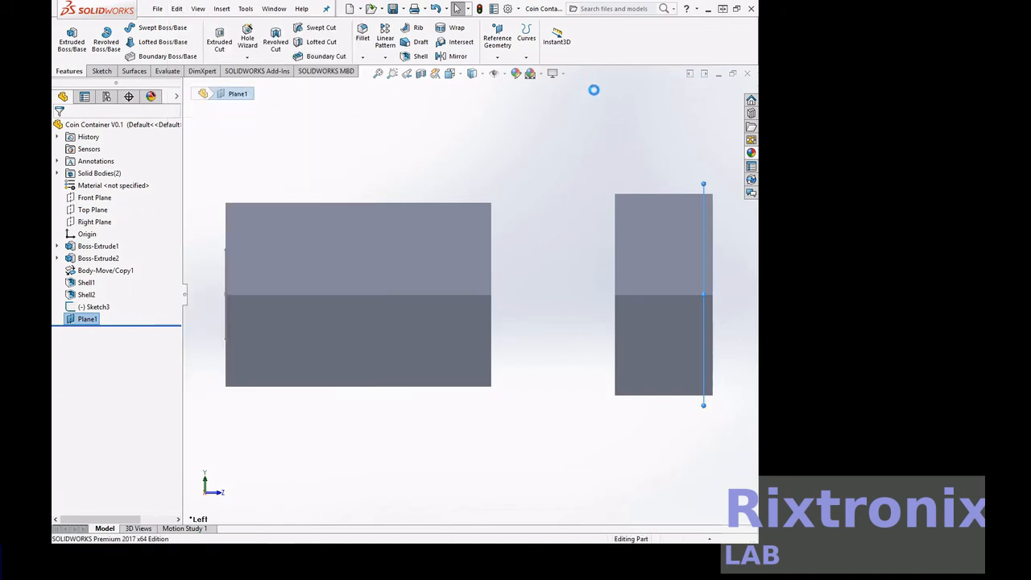
# - Cut-extrude the slot rectangle on the offset plane 50 mm blind in the reversed direction, out through the lid's closed end
pyautogui.rightClick(624, 116)
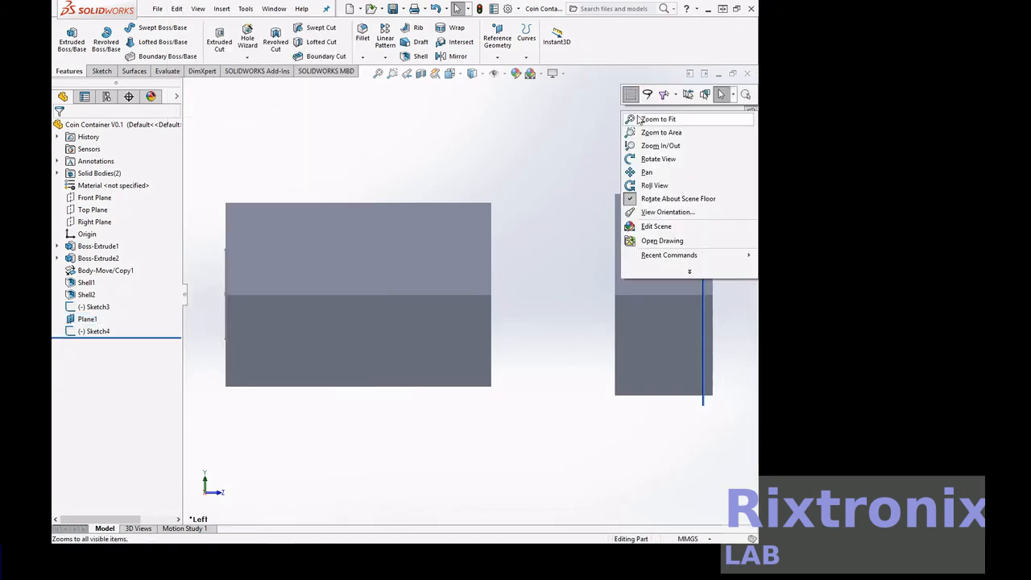
pyautogui.click(644, 159)
pyautogui.moveTo(608, 154); pyautogui.dragTo(517, 165)
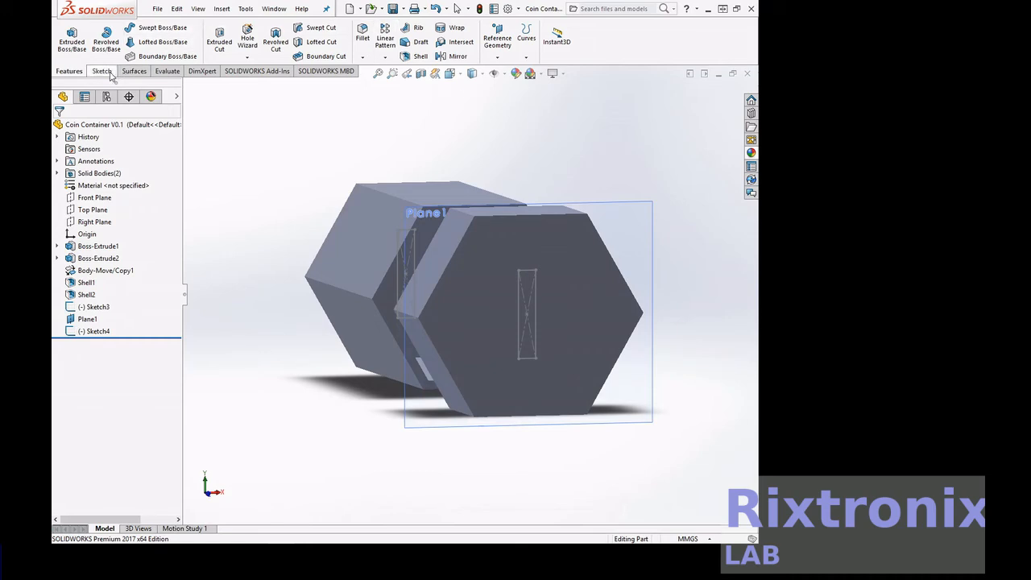
pyautogui.click(226, 38)
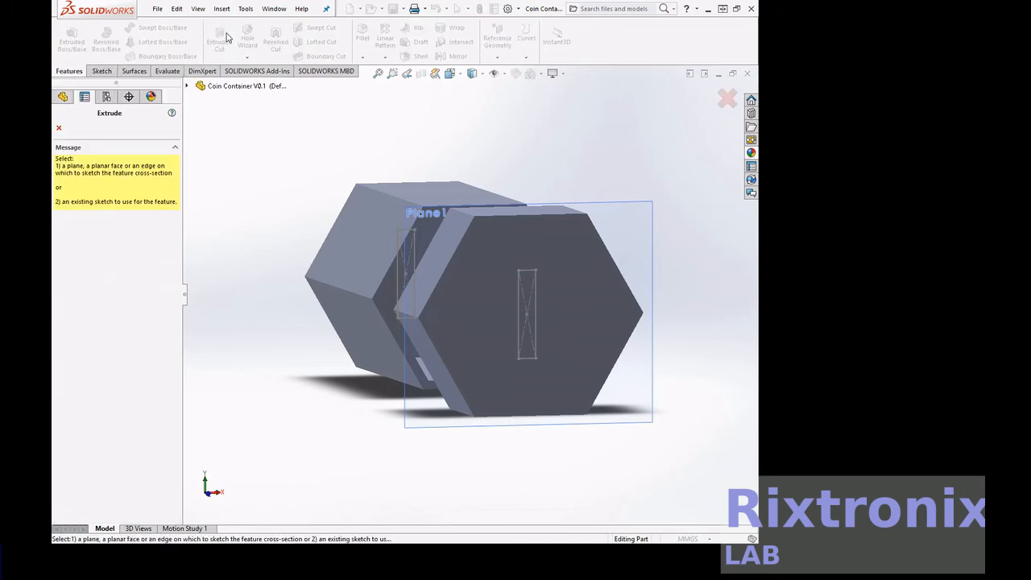
pyautogui.click(60, 128)
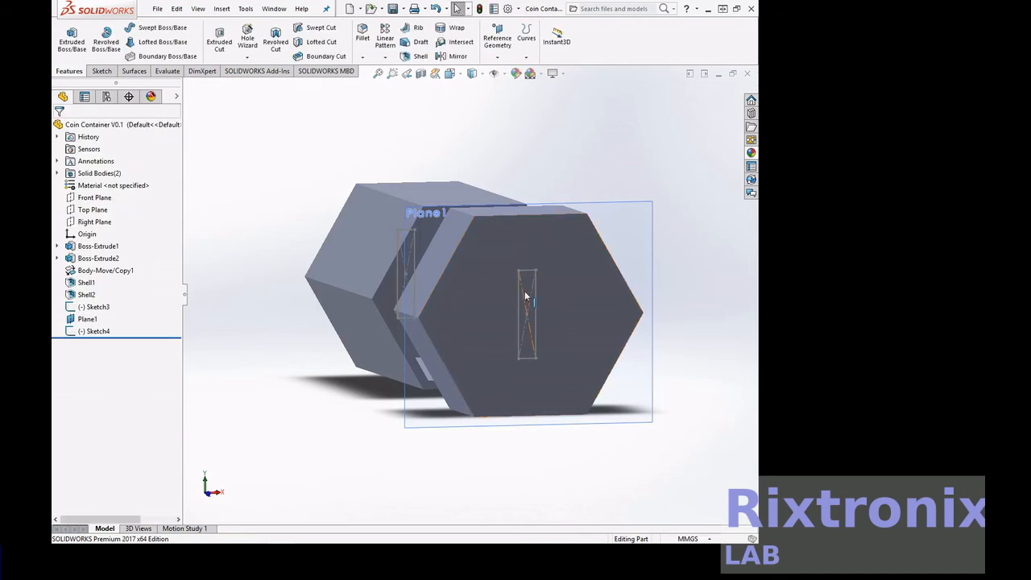
pyautogui.click(525, 296)
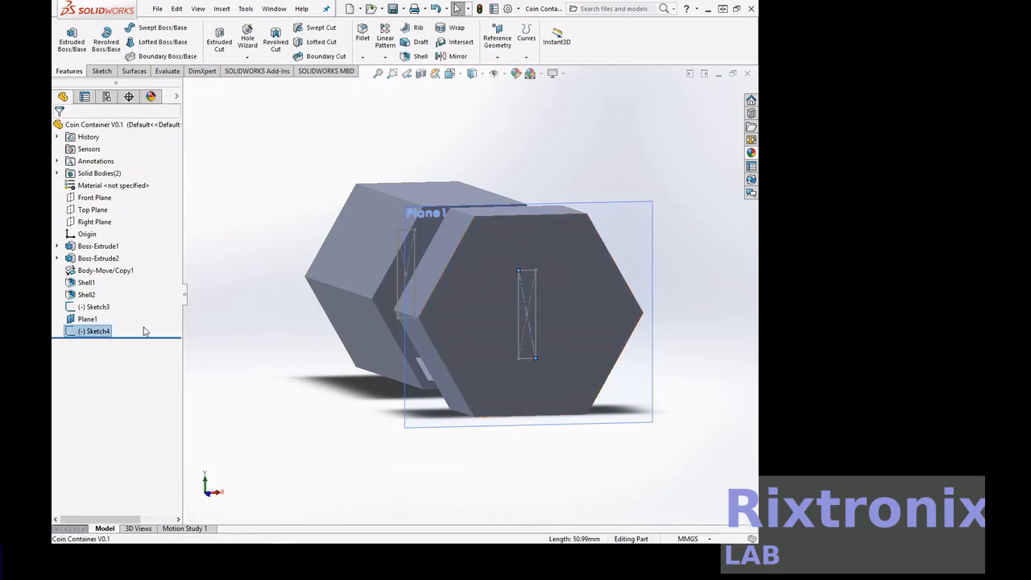
pyautogui.click(108, 332)
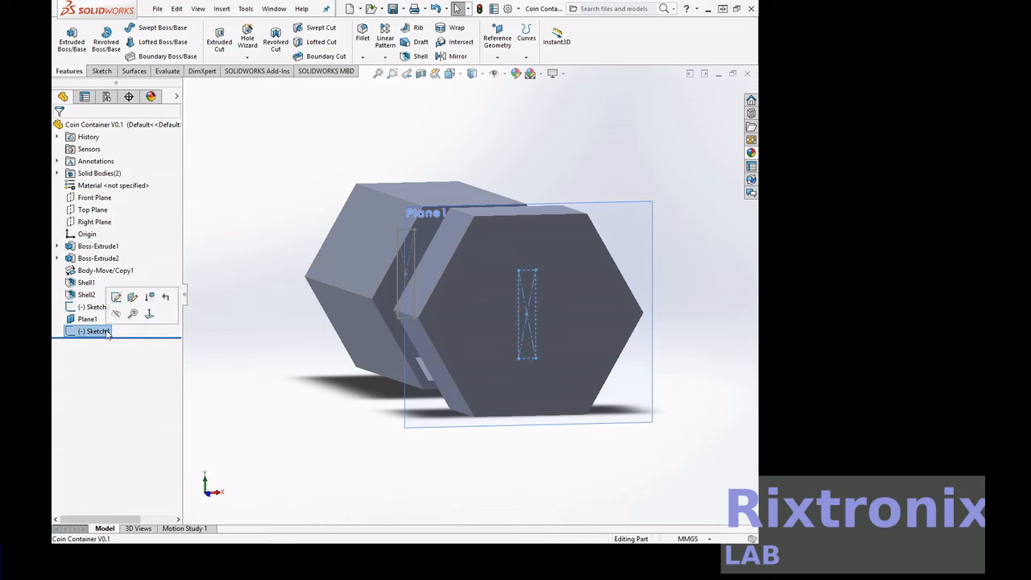
pyautogui.click(219, 42)
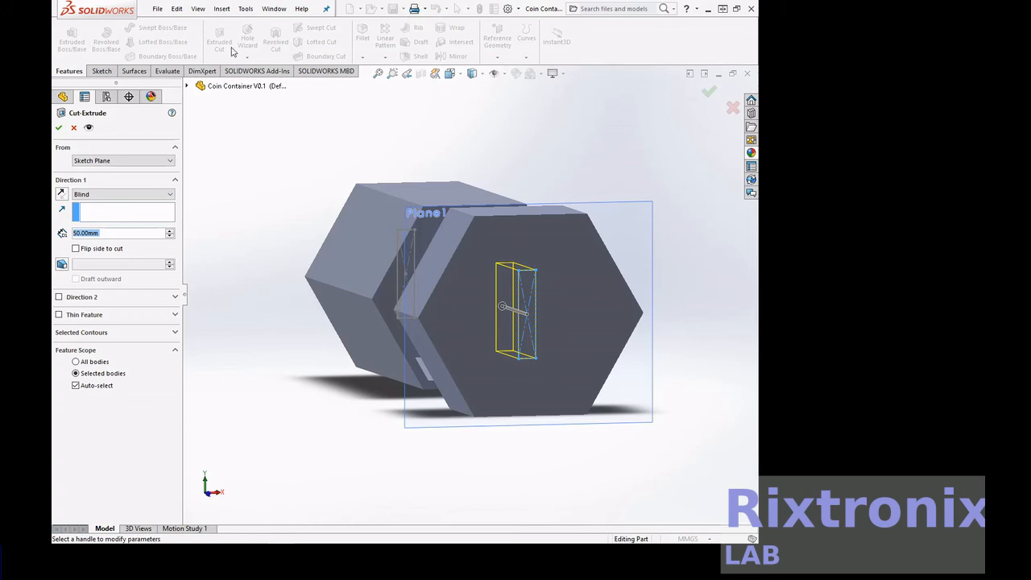
pyautogui.rightClick(607, 119)
pyautogui.moveTo(644, 176)
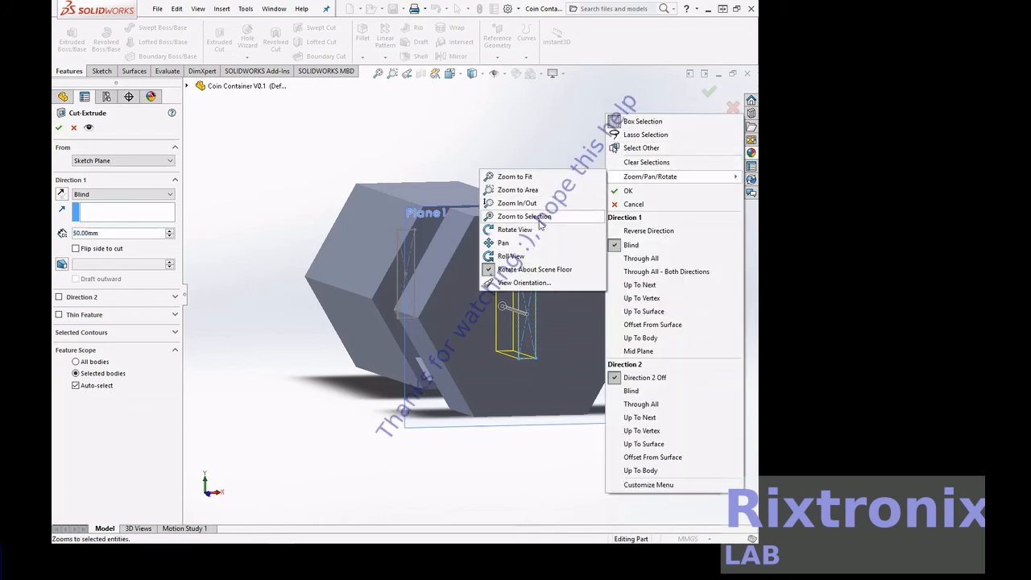
pyautogui.click(539, 231)
pyautogui.moveTo(548, 185); pyautogui.dragTo(636, 185)
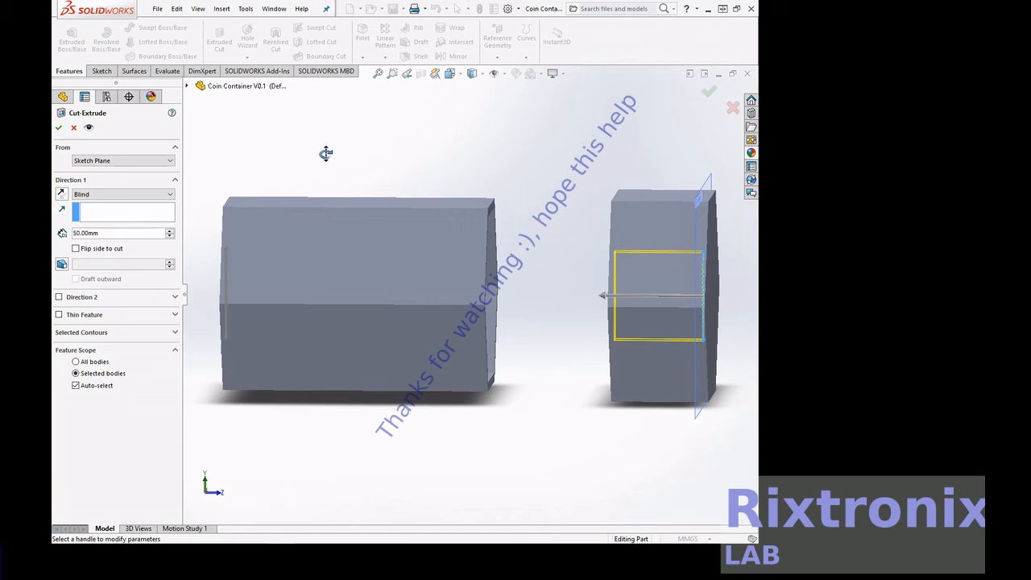
pyautogui.click(62, 194)
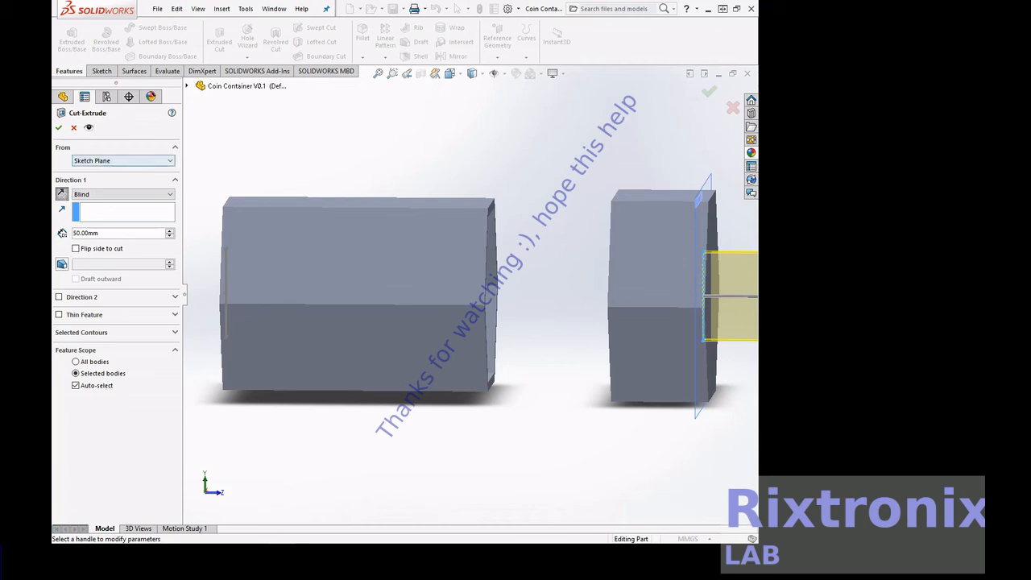
pyautogui.click(59, 127)
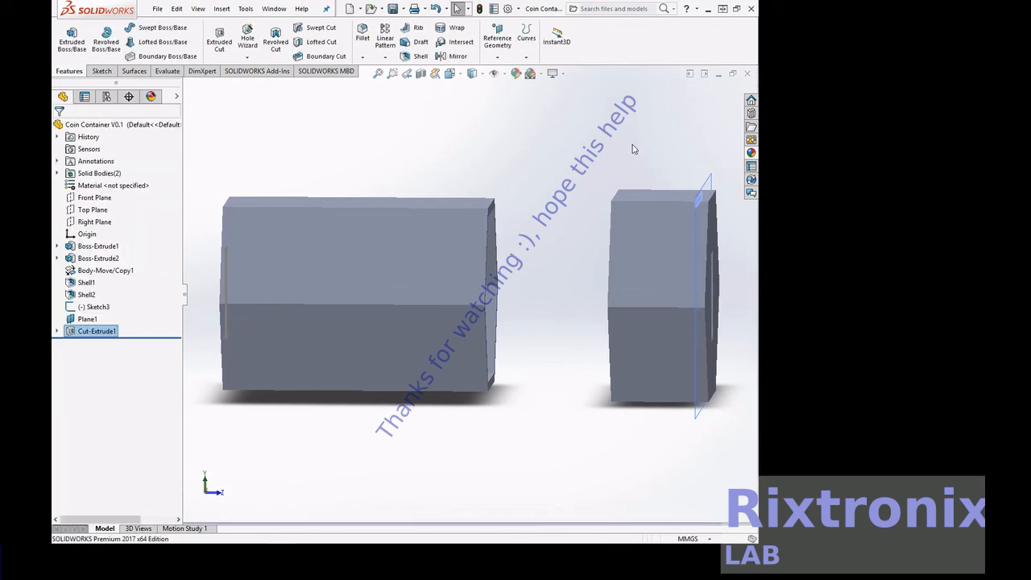
# - Save the coin container part with the slot cut through the lid
pyautogui.rightClick(703, 133)
pyautogui.moveTo(702, 153)
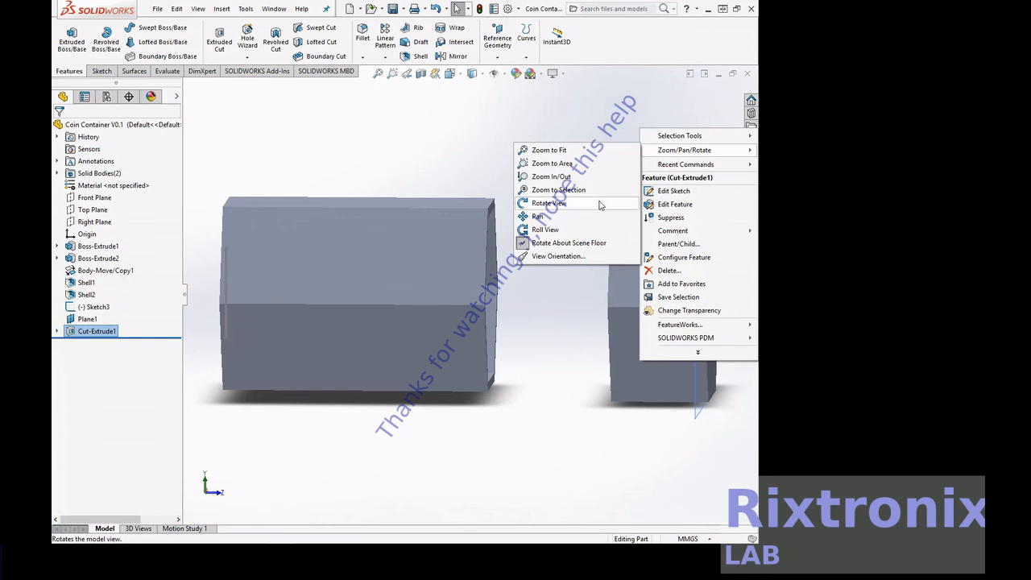
pyautogui.click(548, 203)
pyautogui.moveTo(548, 203); pyautogui.dragTo(515, 146)
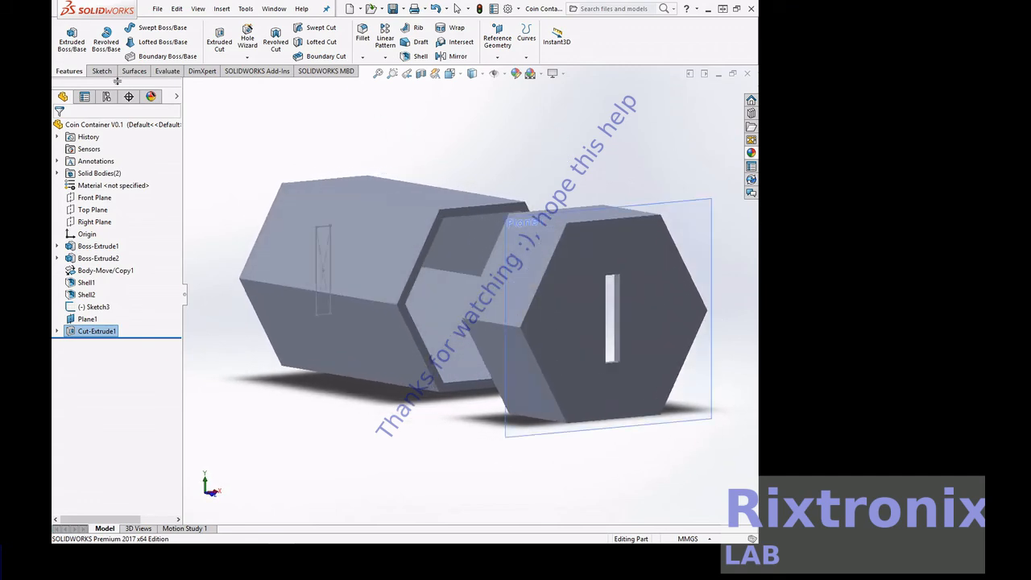
pyautogui.click(157, 8)
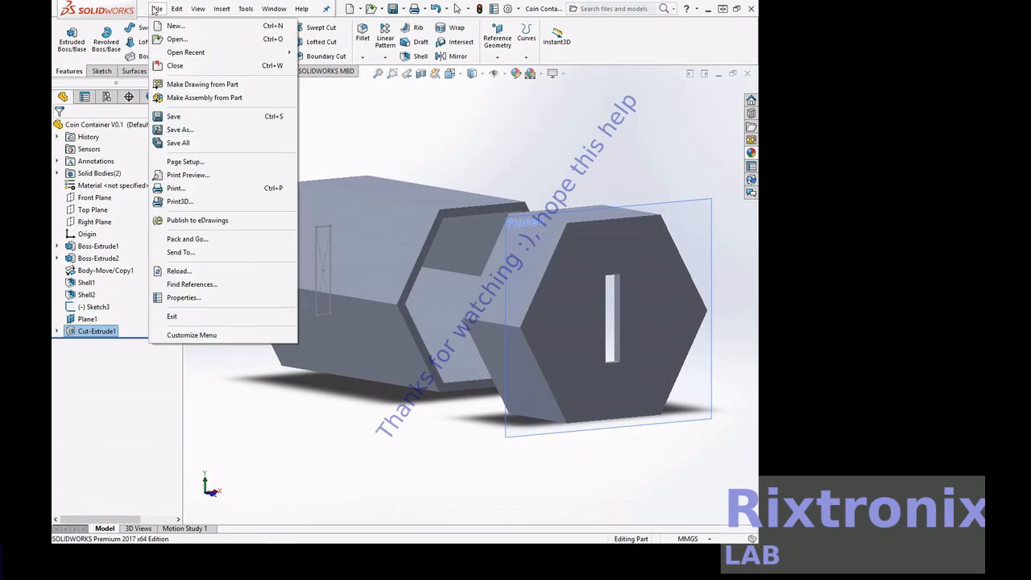
pyautogui.click(171, 116)
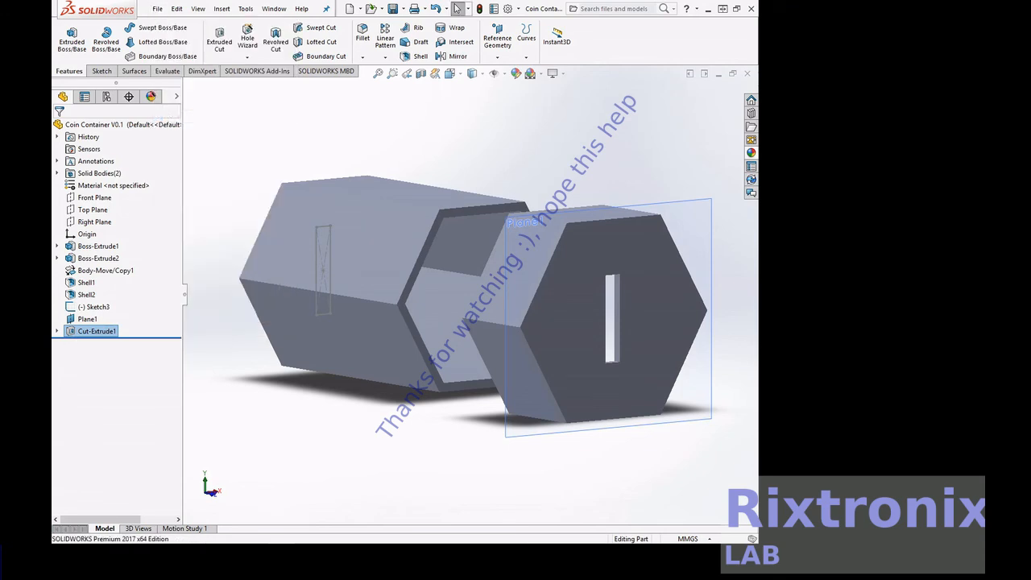
# - Fillet all edges of the lid's slotted end face, including the slot's rim, with a 5 mm radius
pyautogui.click(362, 33)
pyautogui.click(598, 235)
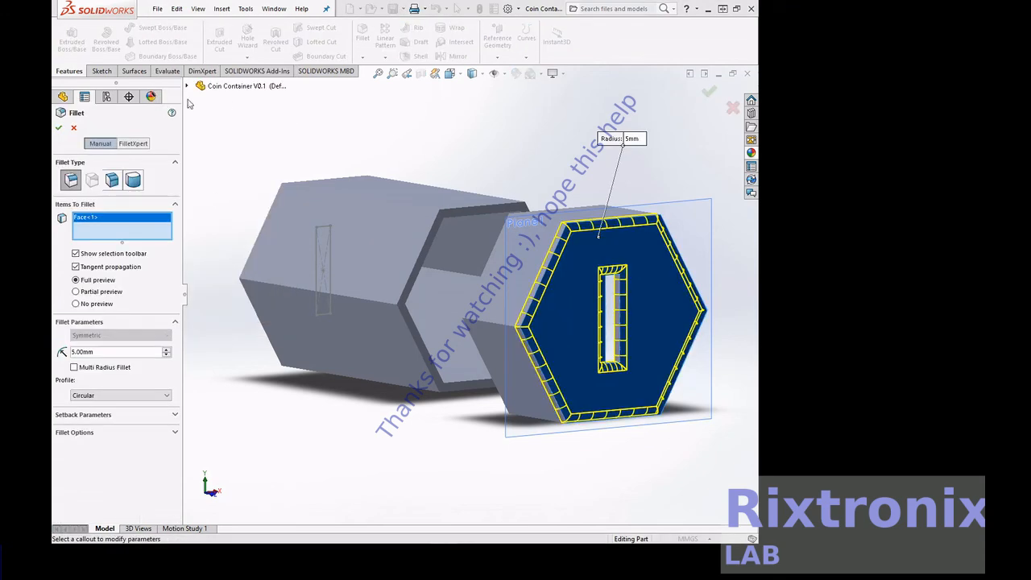
pyautogui.click(60, 127)
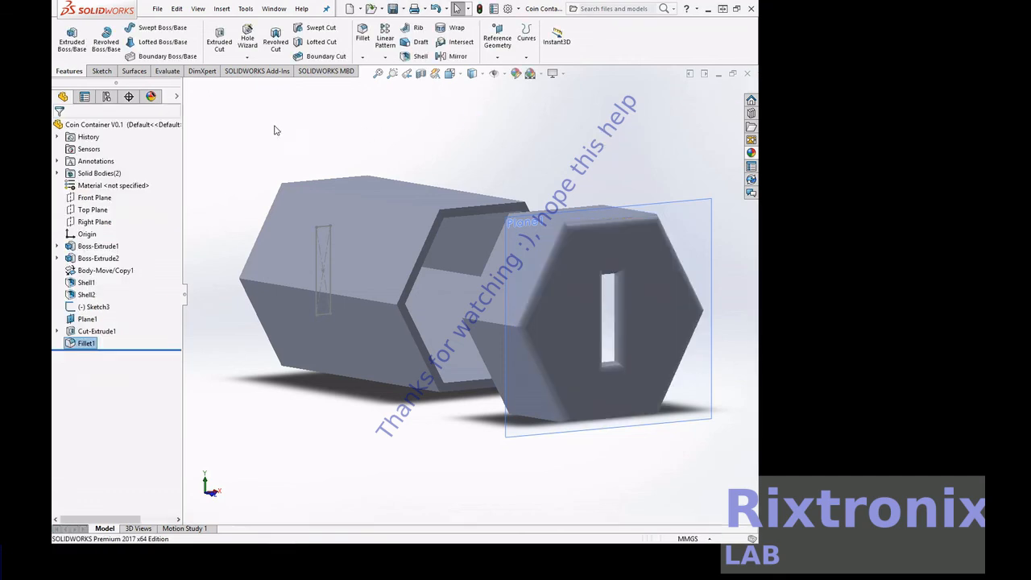
# - Bring up the feature commands that can be inserted into the part
pyautogui.rightClick(245, 156)
pyautogui.moveTo(330, 174)
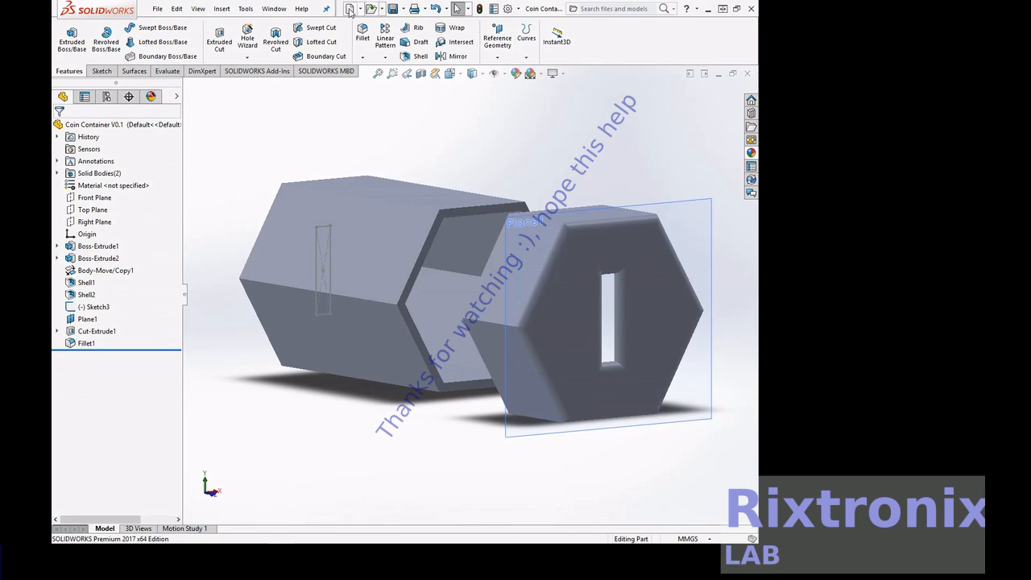
pyautogui.click(221, 9)
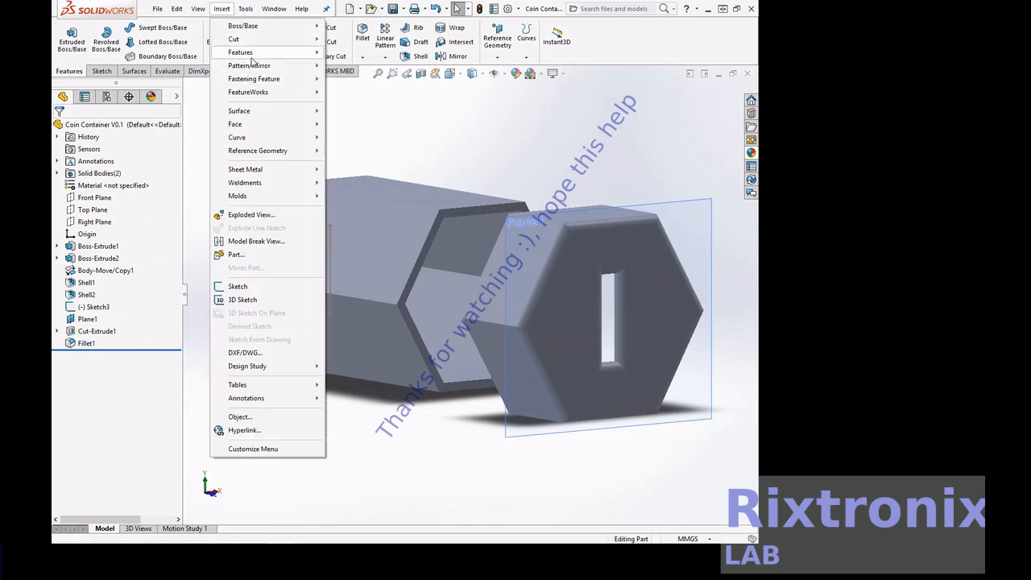
pyautogui.moveTo(253, 58)
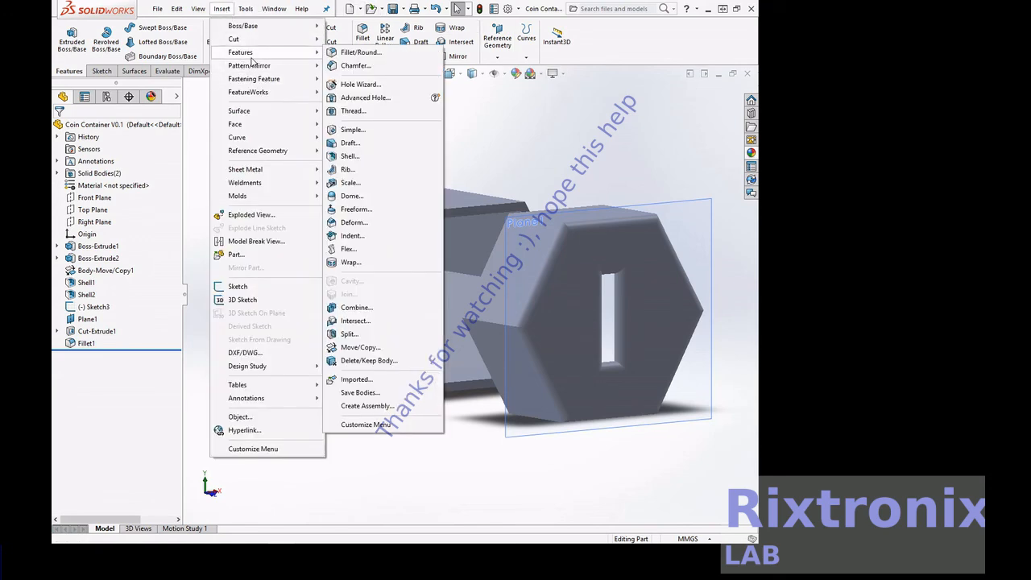